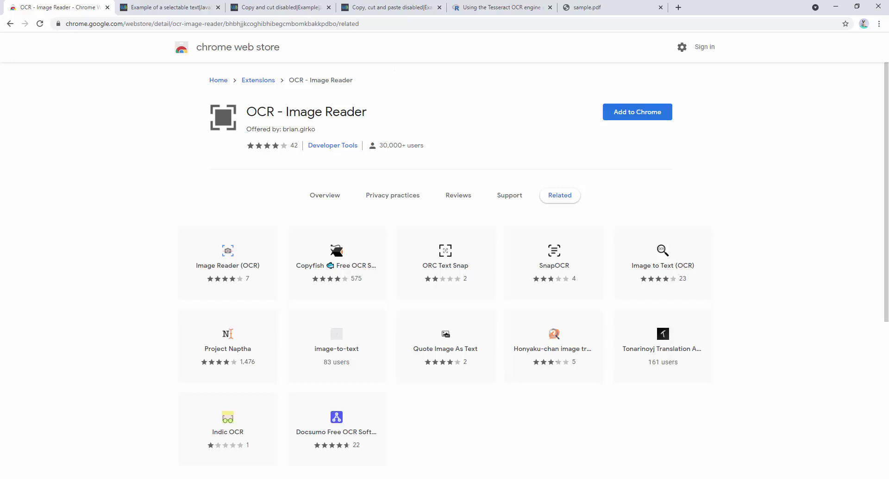
- Add OCR - Image Reader from the Chrome Web Store and pin its icon to the toolbar
left_click(630, 118)
left_click(464, 100)
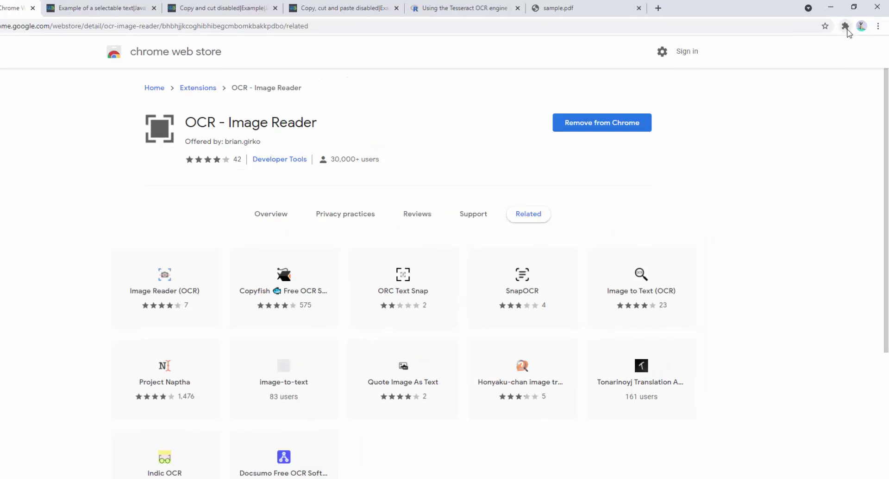
left_click(846, 26)
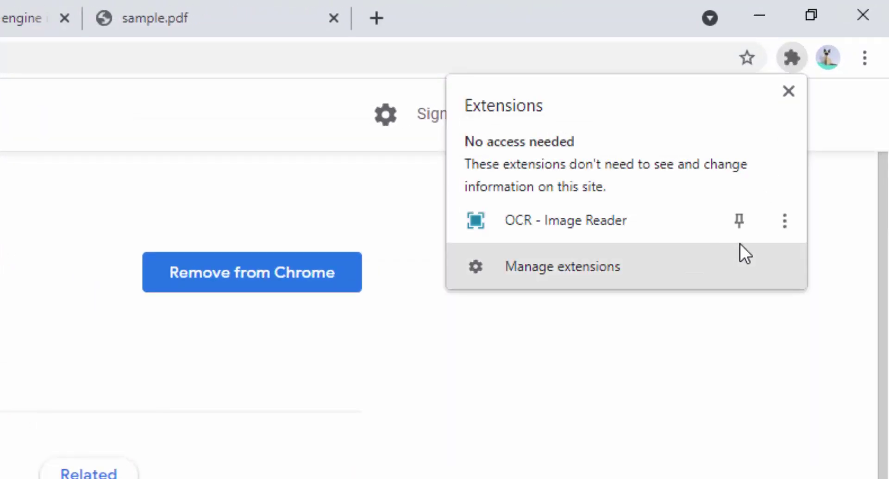
left_click(739, 221)
left_click(726, 437)
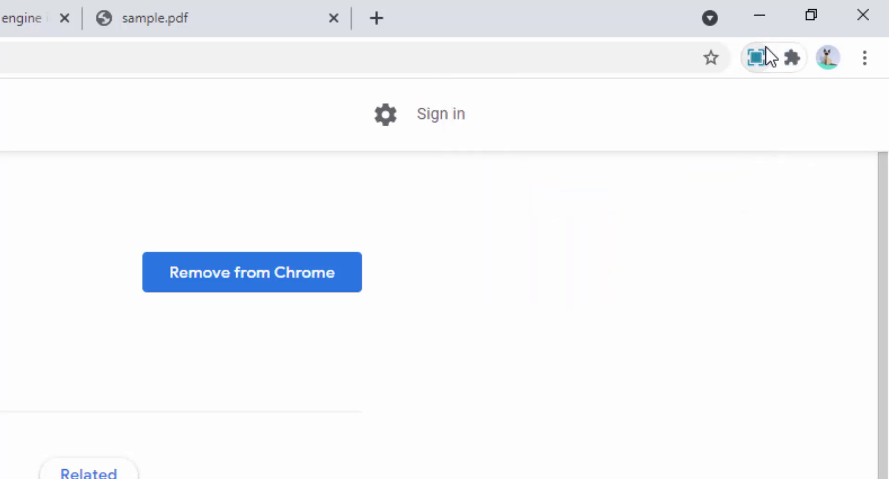
left_click(756, 59)
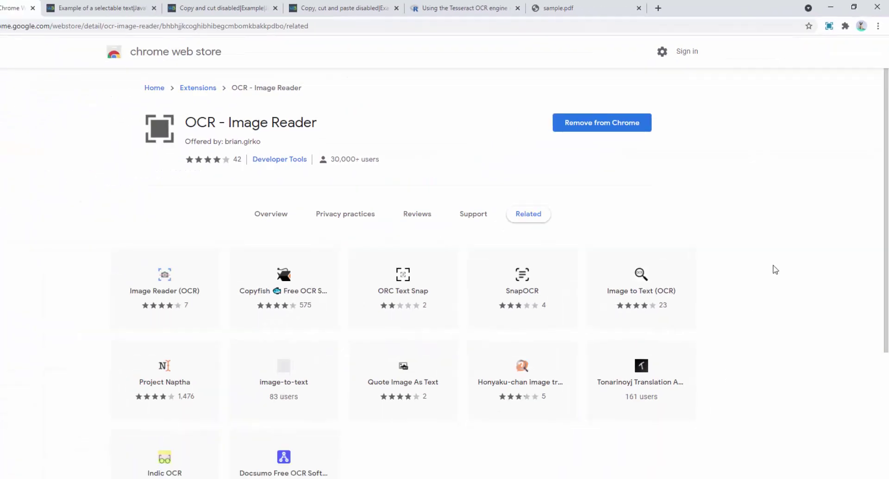
- Open the Tesseract page's example image testocr.png in its own new tab
left_click(484, 11)
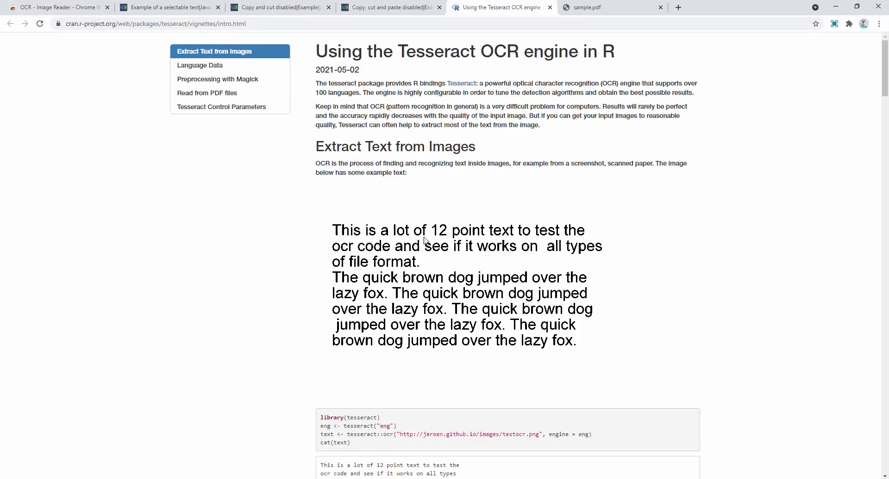
left_click_drag(356, 233, 429, 288)
right_click(484, 279)
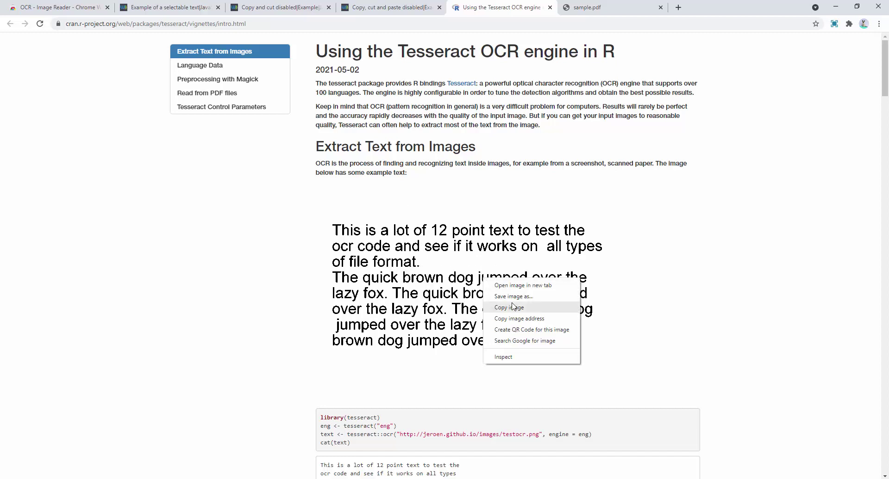
left_click(519, 286)
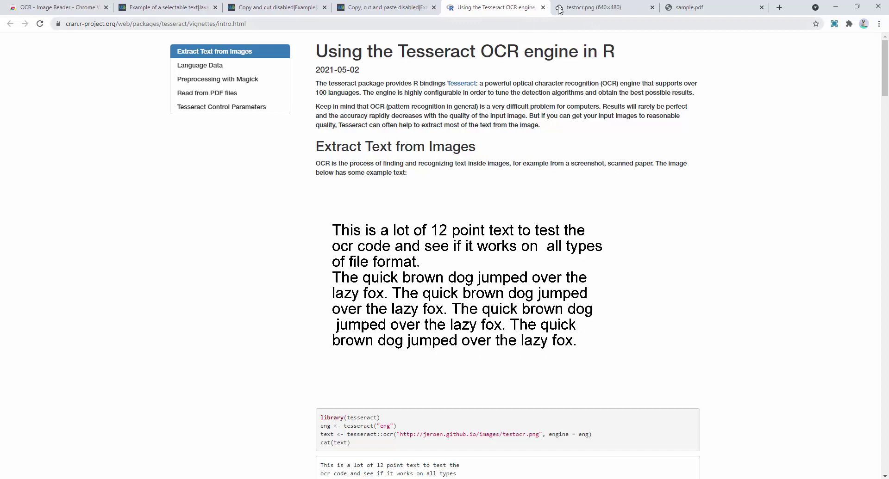
left_click(574, 8)
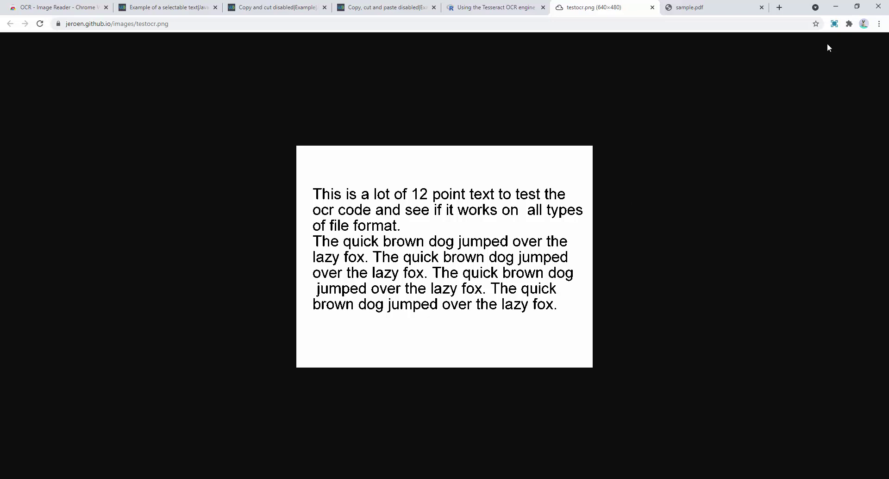
- OCR the whole text block of testocr.png, expand the result, and copy the recognised text
left_click(834, 24)
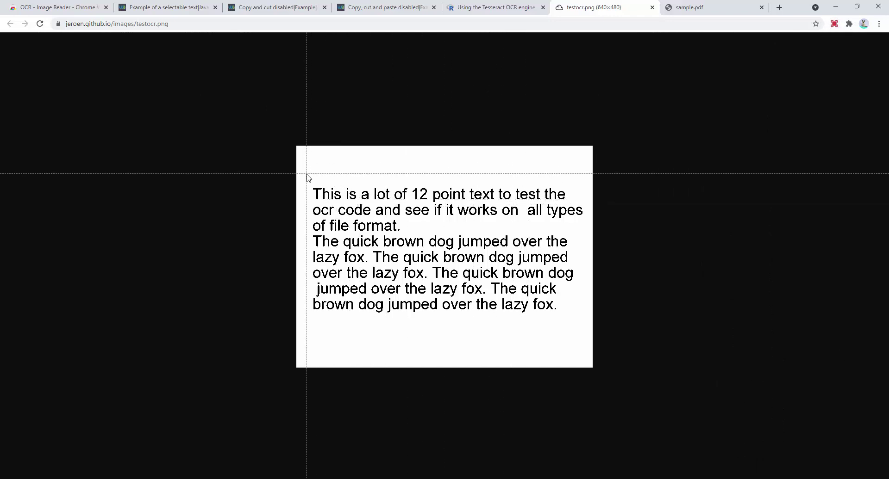
left_click_drag(306, 175, 586, 319)
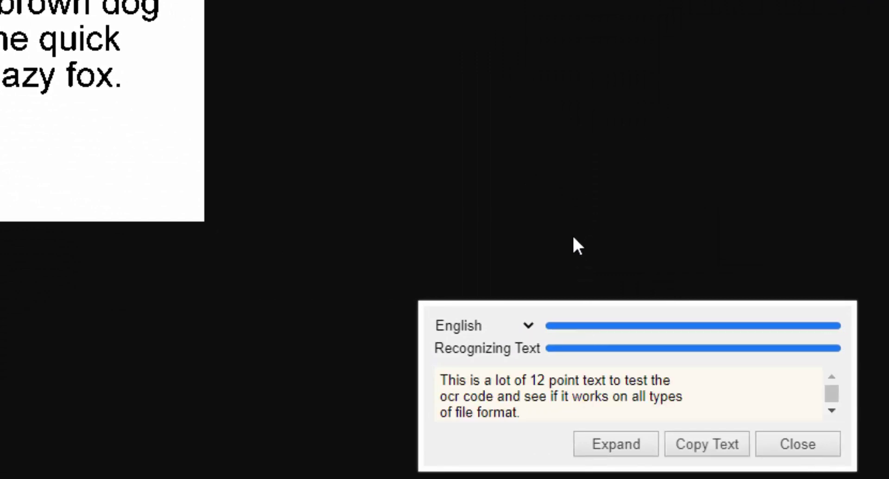
left_click(621, 445)
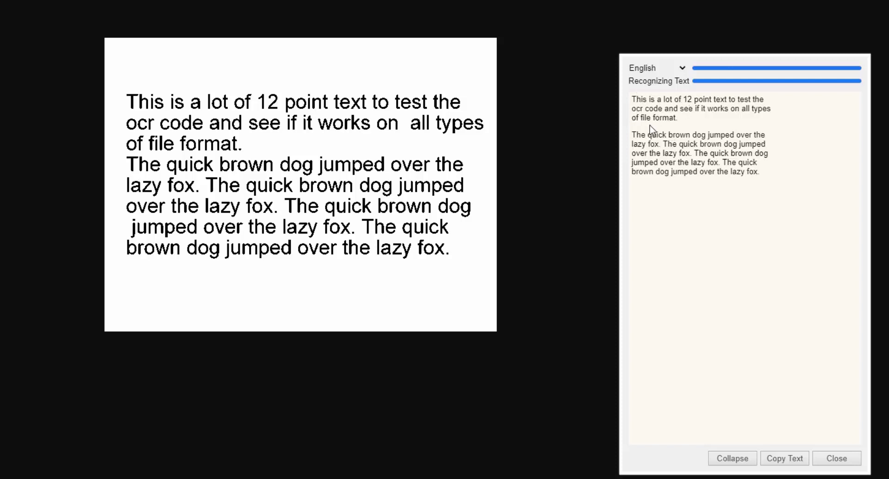
mouse_move(650, 126)
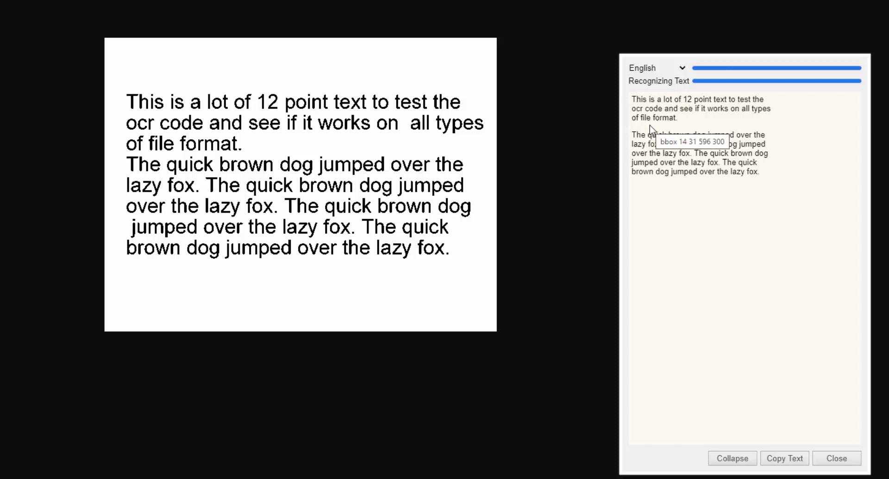
mouse_move(764, 109)
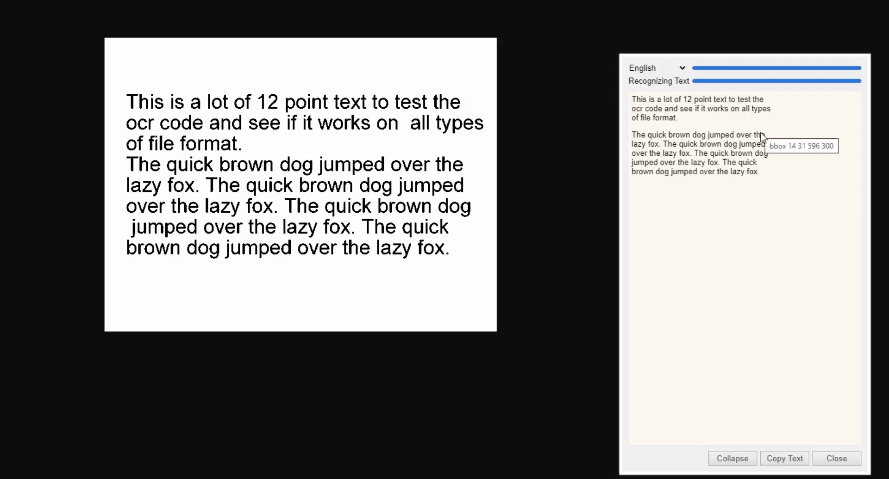
left_click(783, 460)
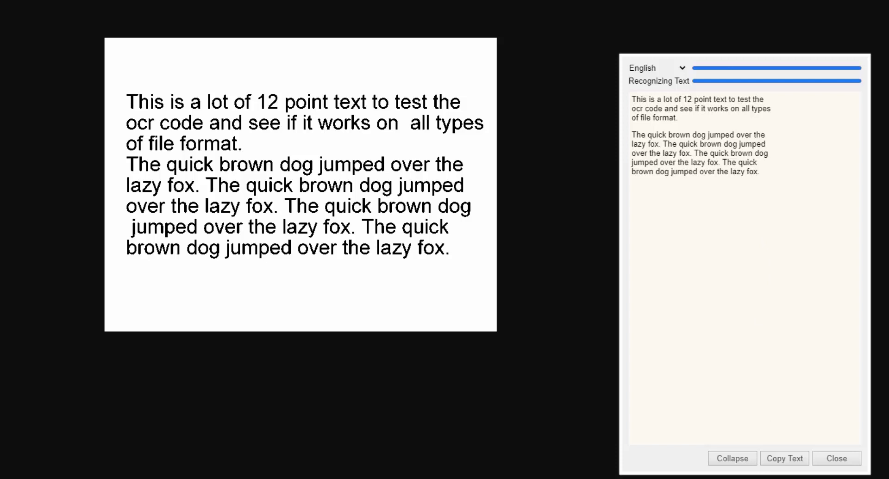
left_click(749, 459)
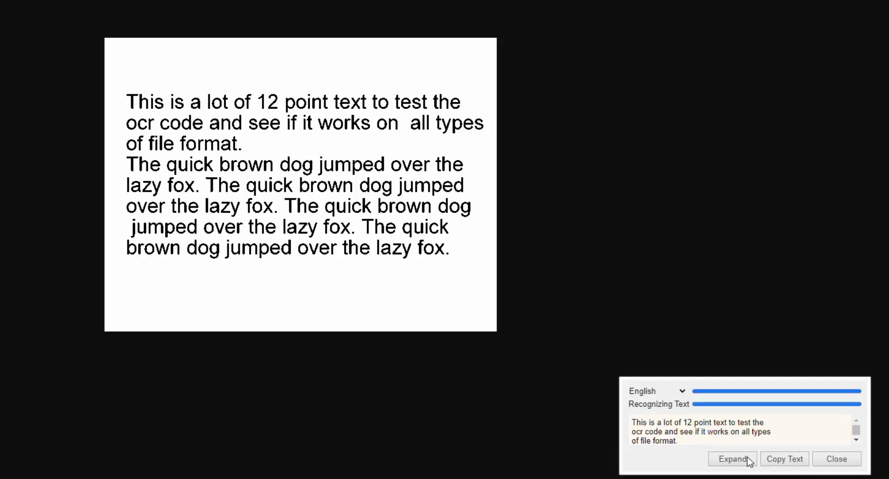
left_click(830, 460)
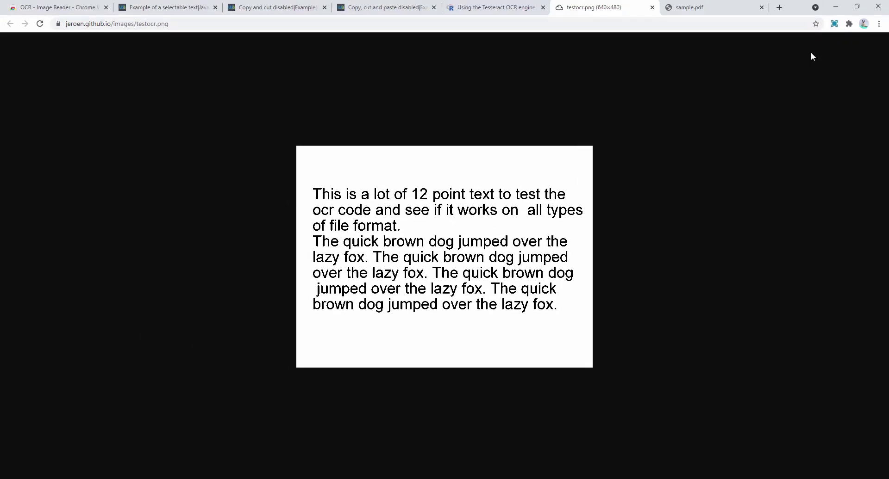
- OCR only the first line of testocr.png, reading 'This is a lot of 12 point text to test the'
left_click(833, 25)
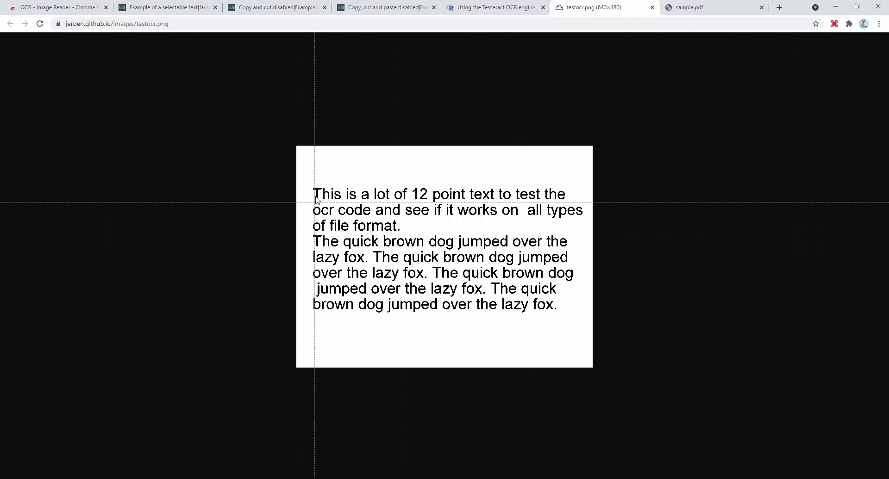
left_click_drag(311, 185, 570, 206)
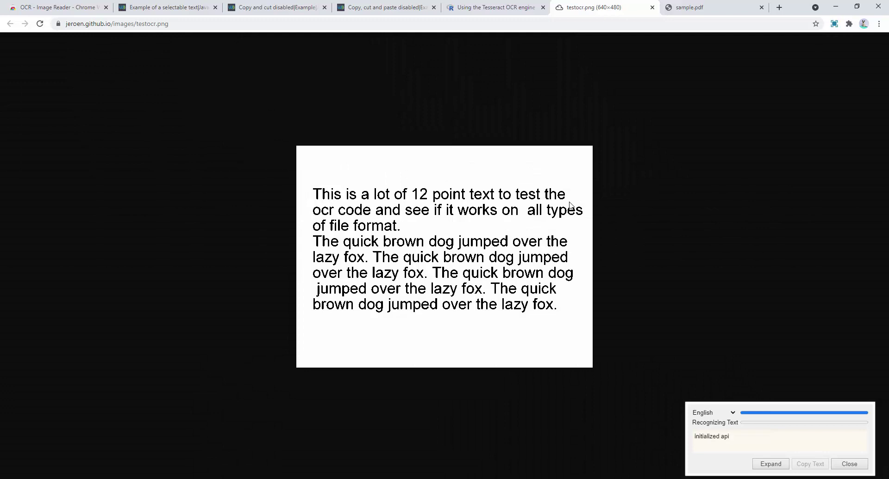
left_click(770, 464)
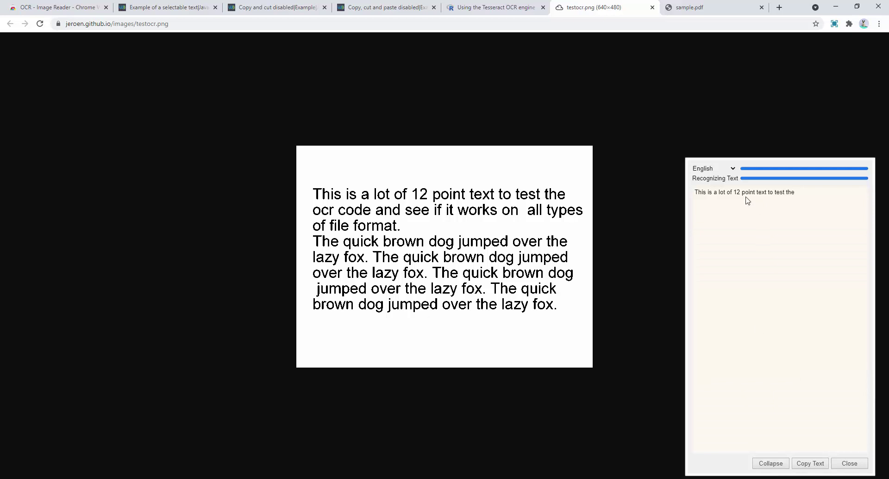
mouse_move(742, 199)
left_click(847, 465)
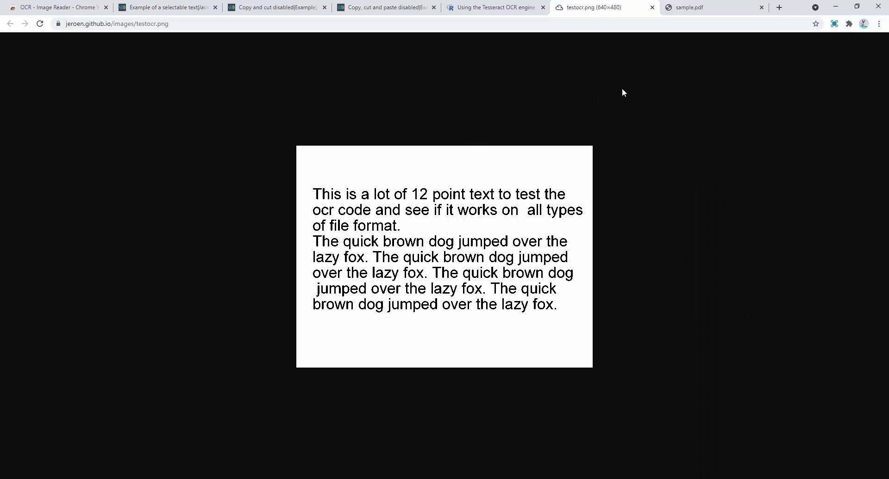
- On the sample.pdf tab, capture the text region of the PDF's first page
left_click(675, 13)
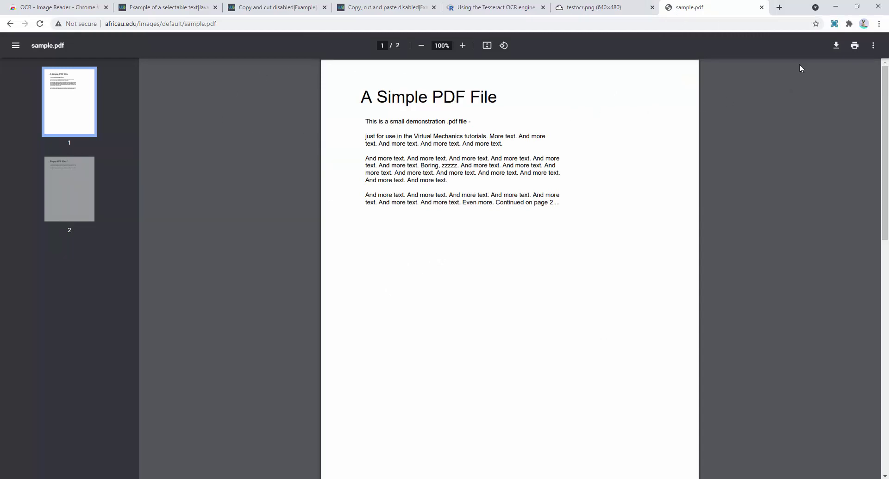
left_click(834, 23)
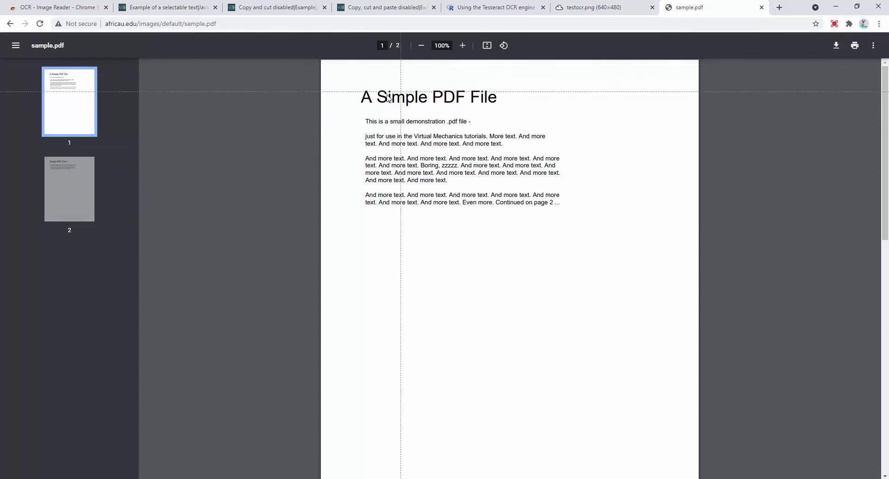
left_click_drag(356, 115, 575, 211)
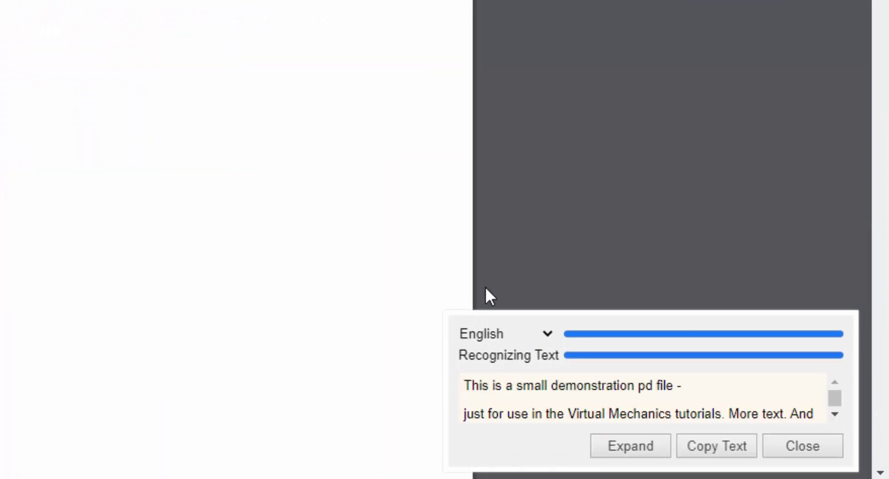
- Keep English as the recognition language, view the full recognised paragraph, then close the panel
left_click(548, 333)
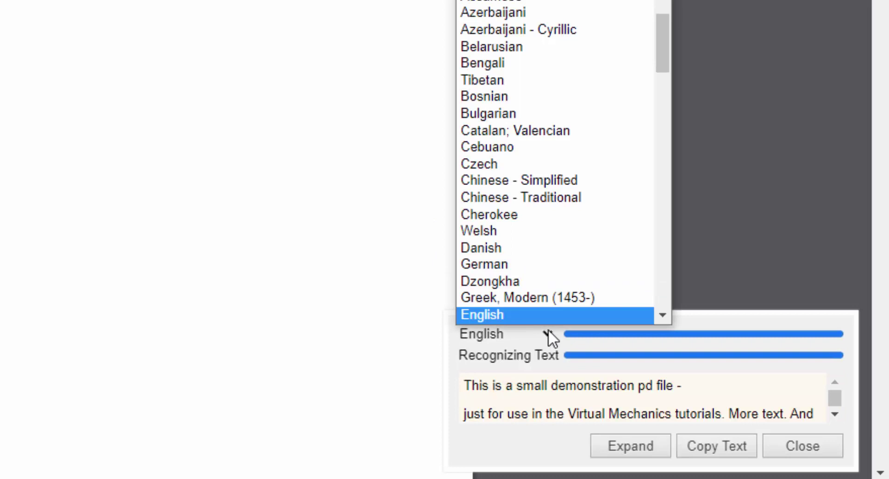
scroll(505, 143, "down", 1)
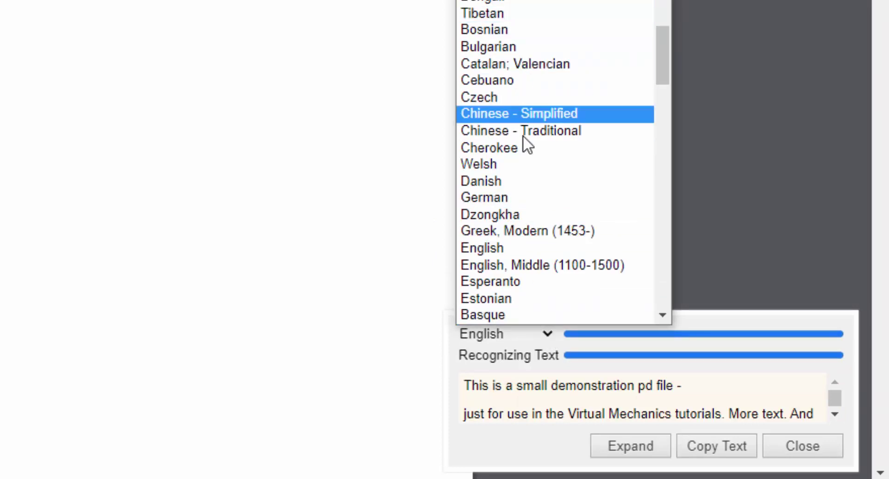
left_click(513, 389)
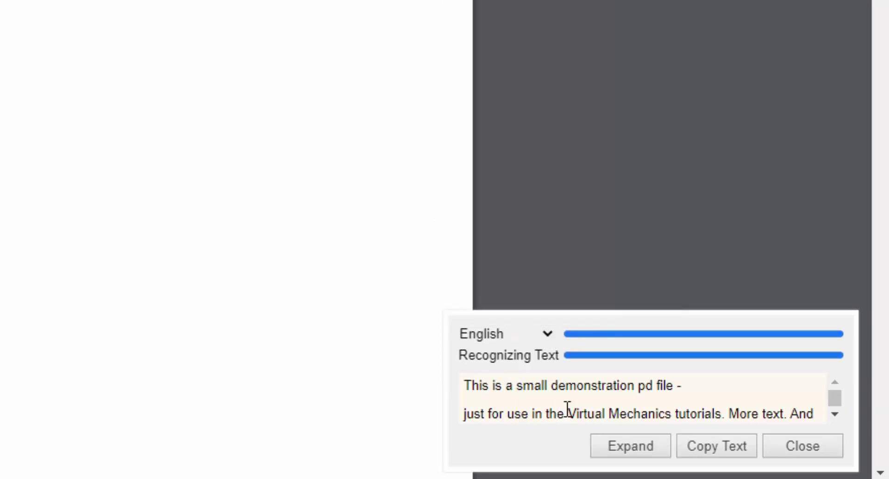
left_click(643, 451)
scroll(407, 294, "up", 3)
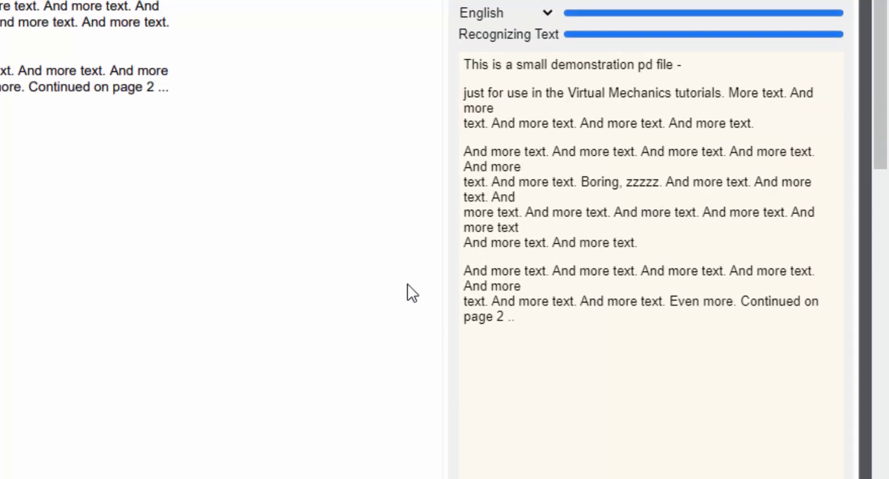
mouse_move(503, 128)
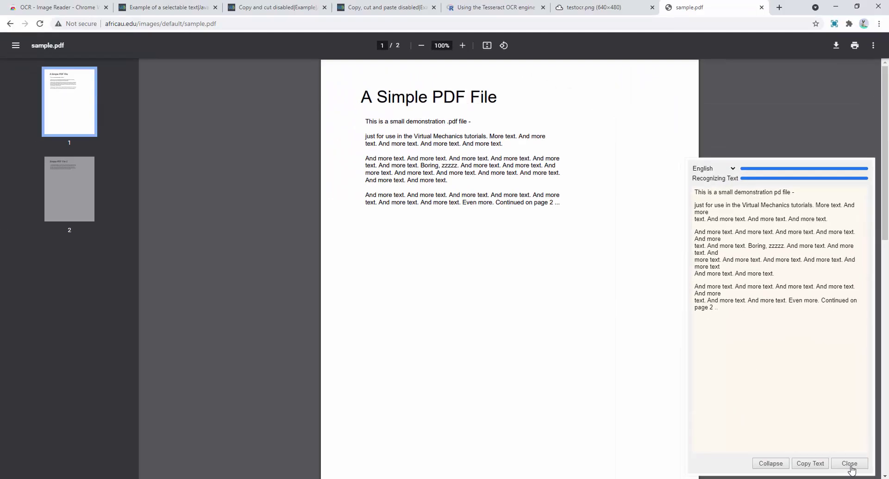
left_click(849, 464)
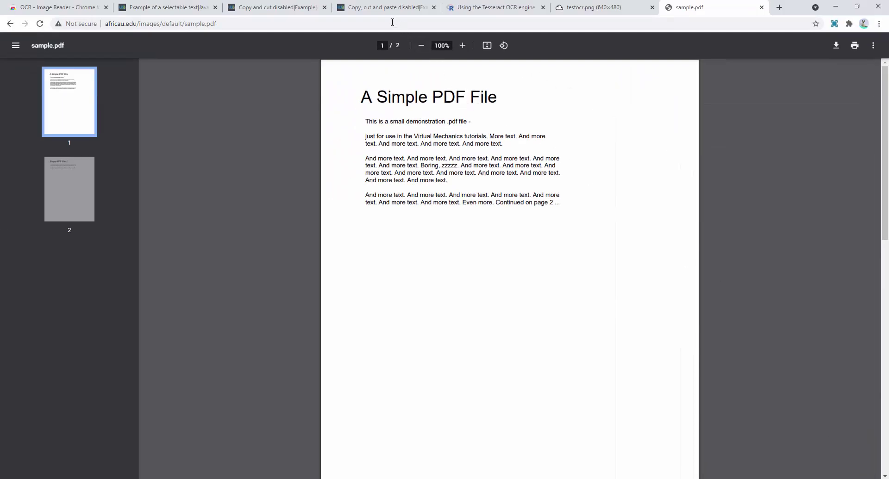
- OCR the Tesseract page's intro paragraph about R bindings and view the recognised text
left_click(484, 13)
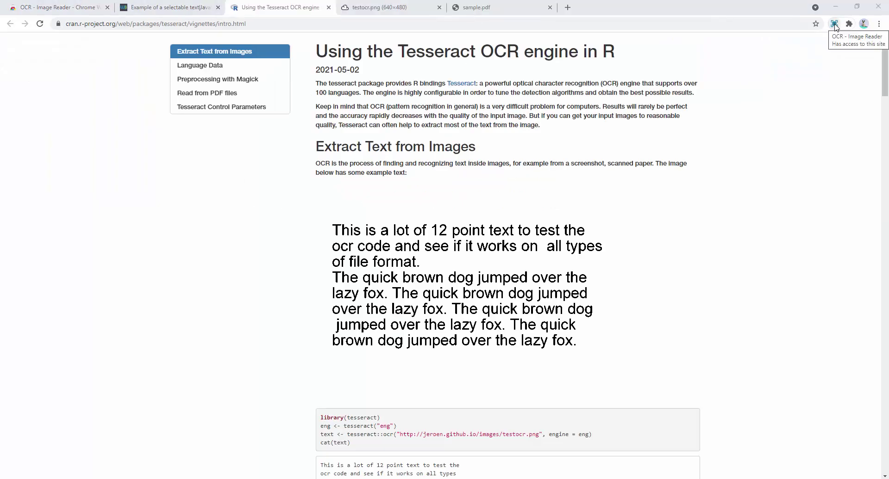
left_click(834, 24)
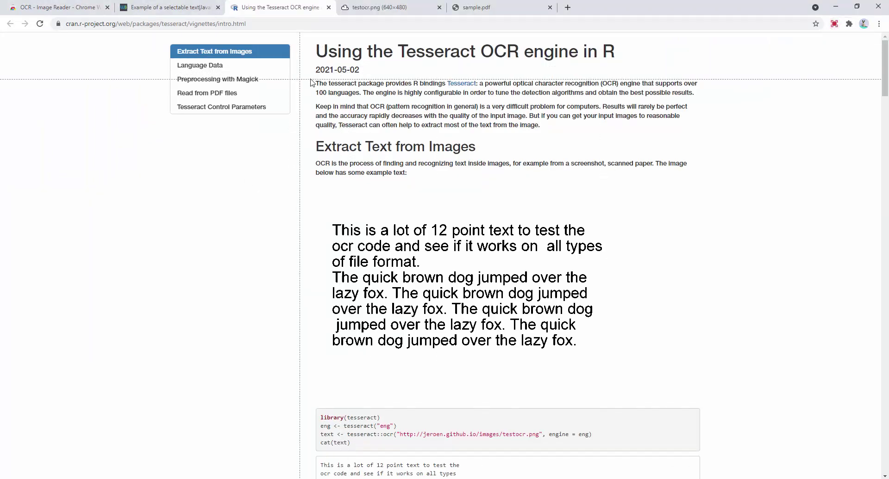
left_click_drag(312, 78, 704, 101)
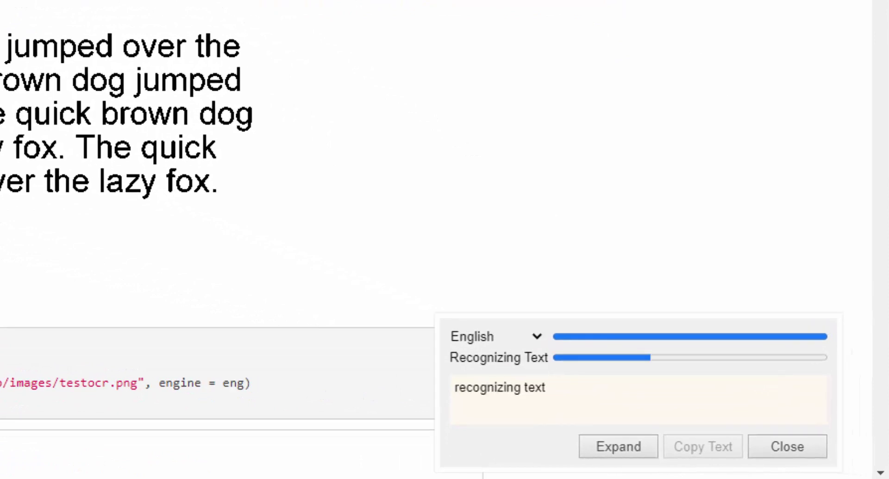
left_click(614, 446)
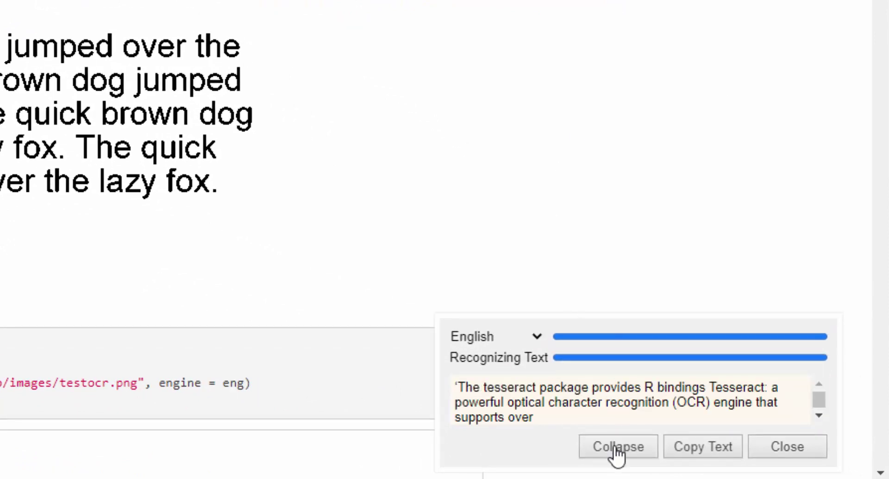
triple_click(531, 158)
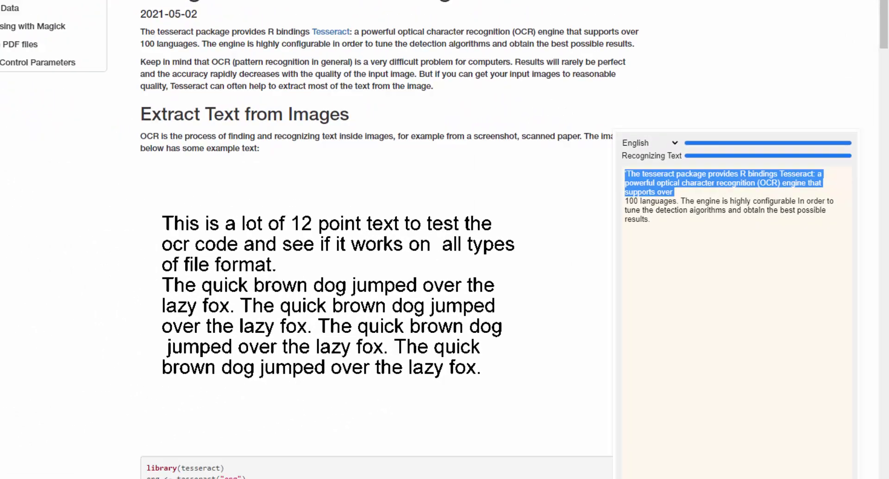
left_click(420, 199)
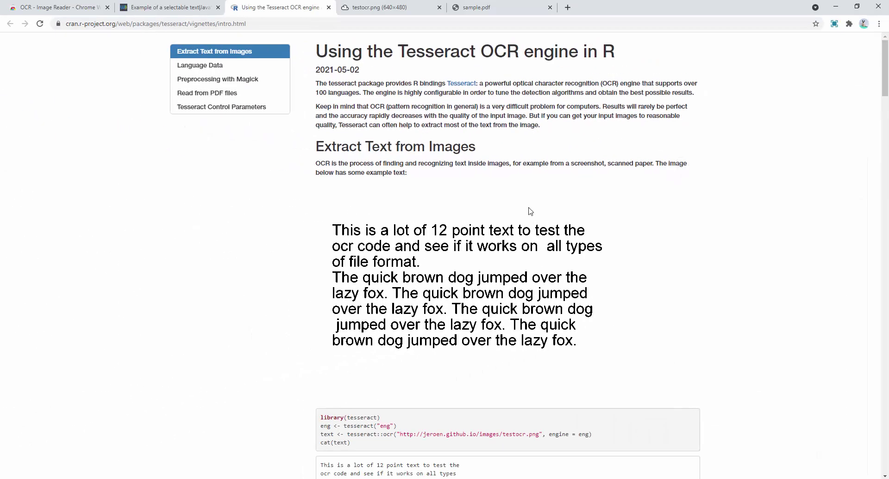
- Select the page's own intro paragraph to compare it, then clear the selection
triple_click(513, 95)
right_click(512, 93)
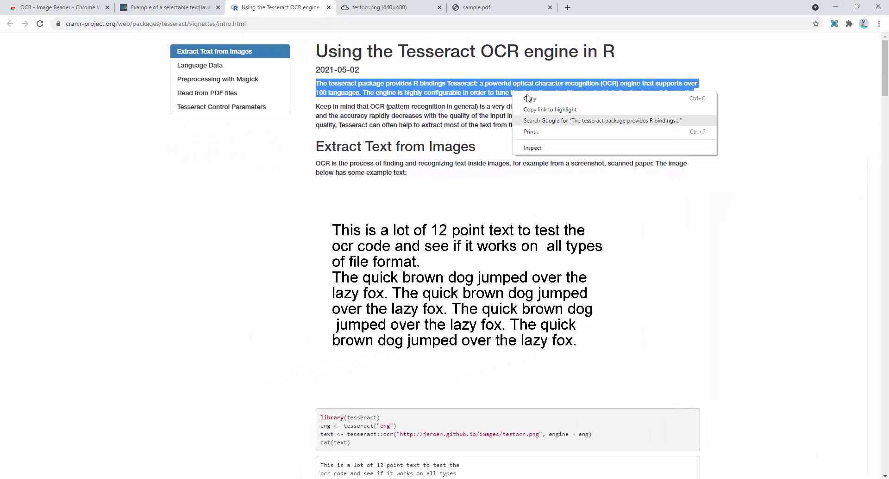
left_click(666, 77)
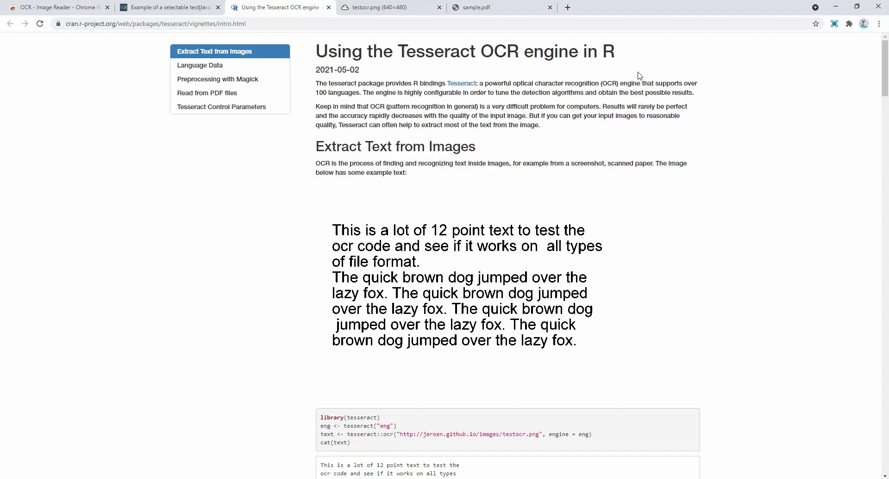
- On the w3docs example page, try selecting the first result line for copying, then clear it
left_click(169, 8)
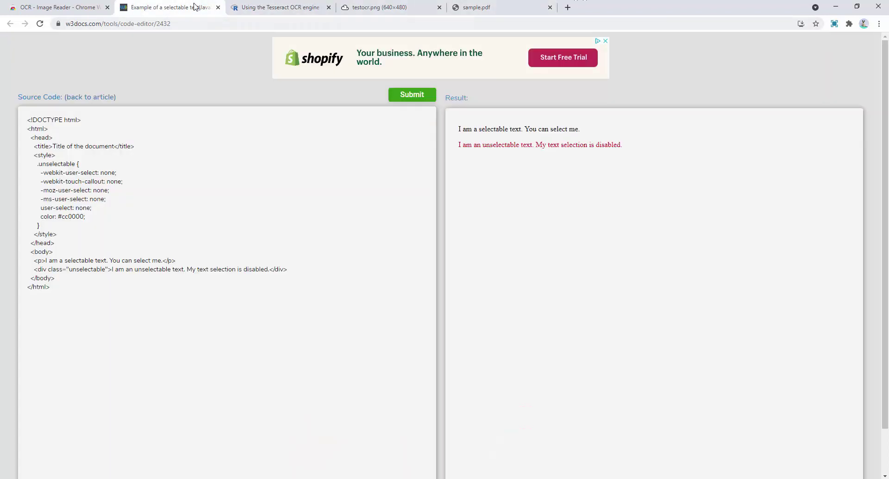
triple_click(492, 128)
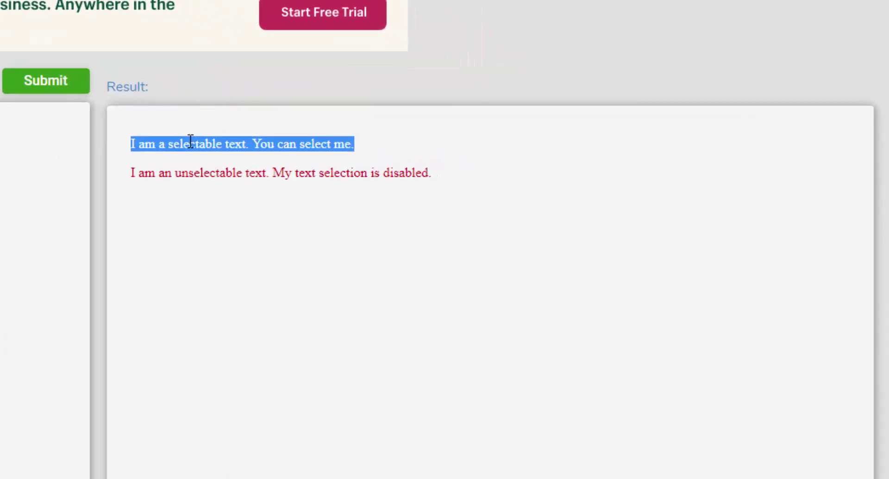
right_click(492, 129)
left_click(142, 199)
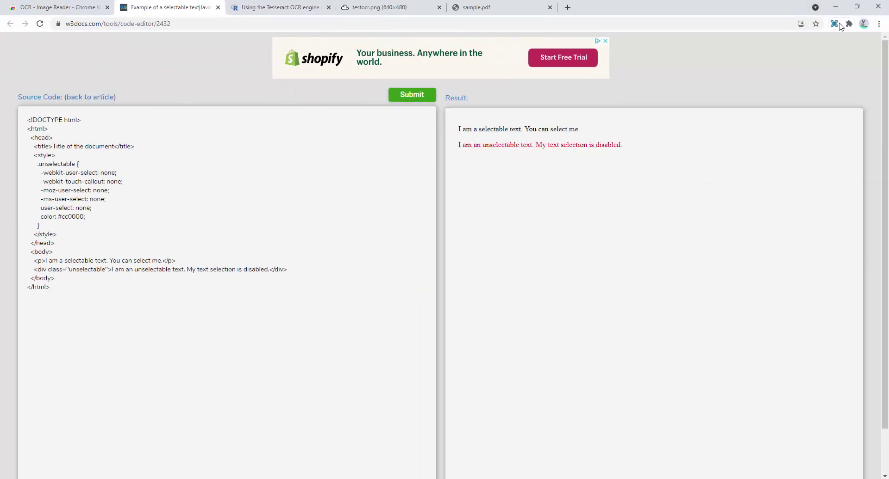
- OCR the red unselectable sentence on the w3docs page and close the result
left_click(834, 23)
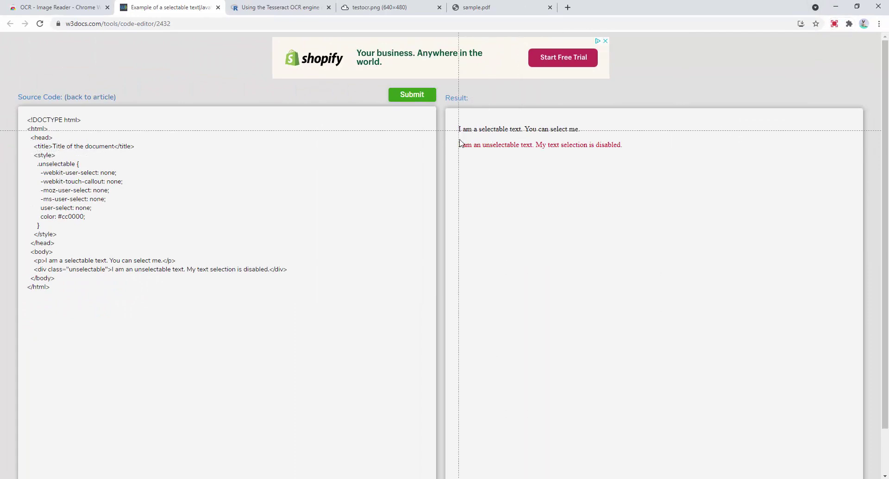
left_click_drag(454, 136, 631, 154)
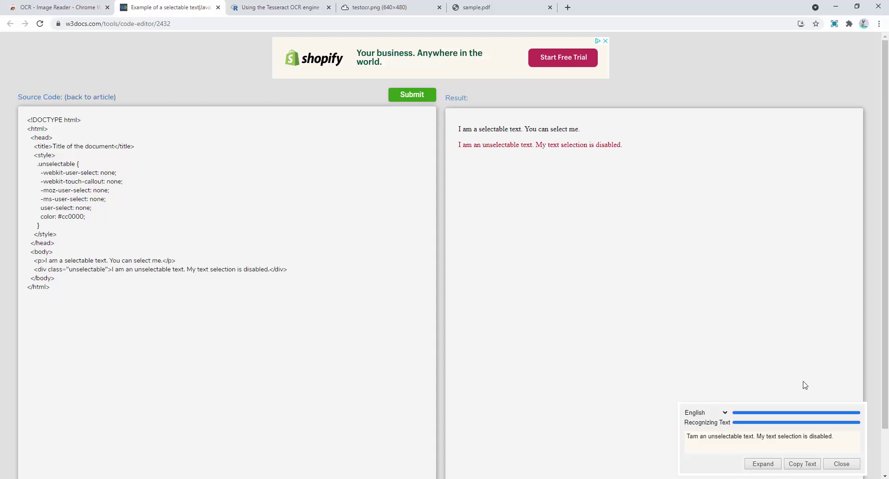
left_click(849, 465)
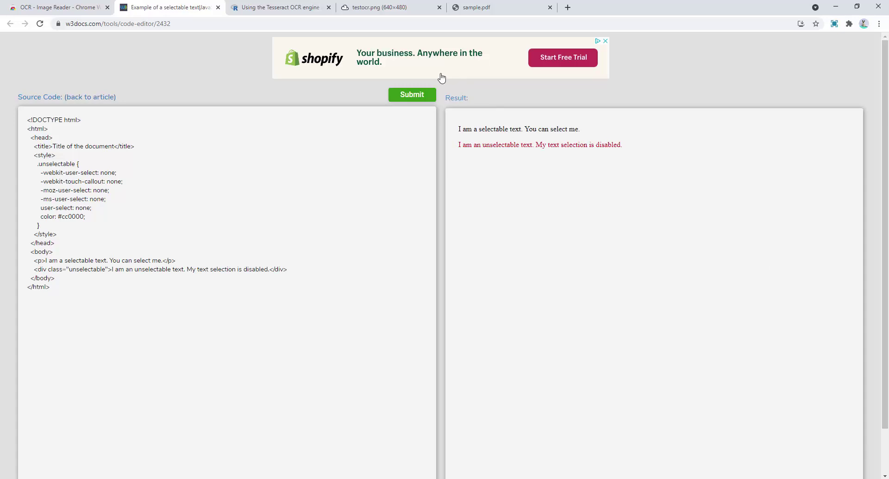
- Open OCR - Image Reader's extension details and switch on Allow in Incognito
left_click(382, 7)
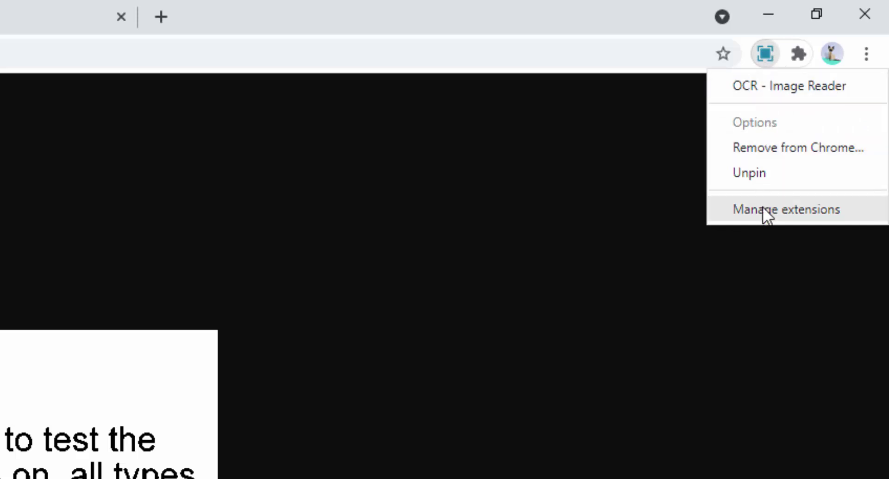
left_click(762, 208)
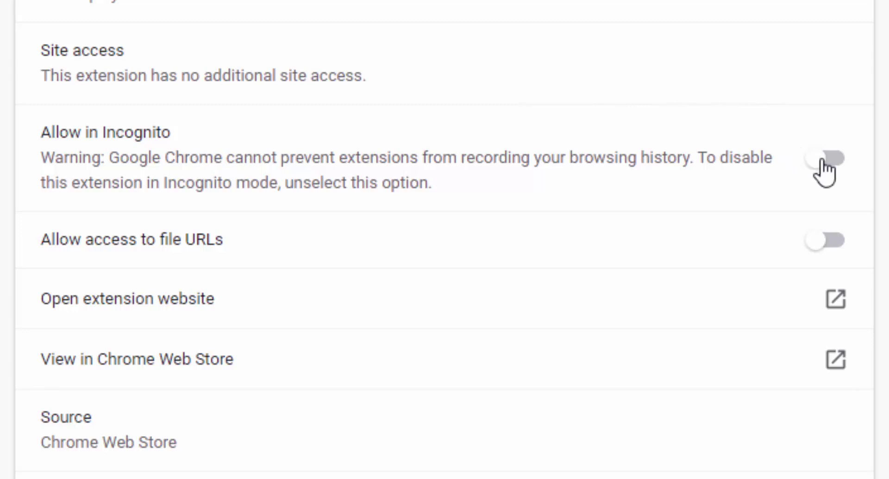
left_click(822, 159)
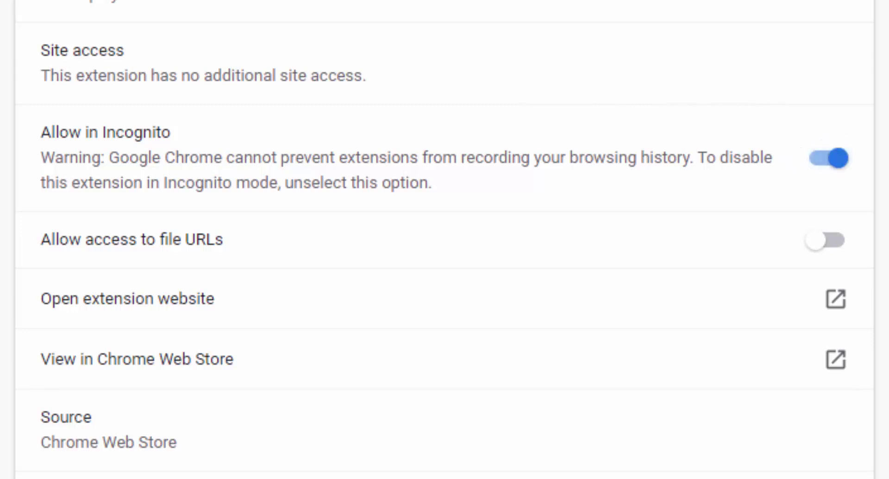